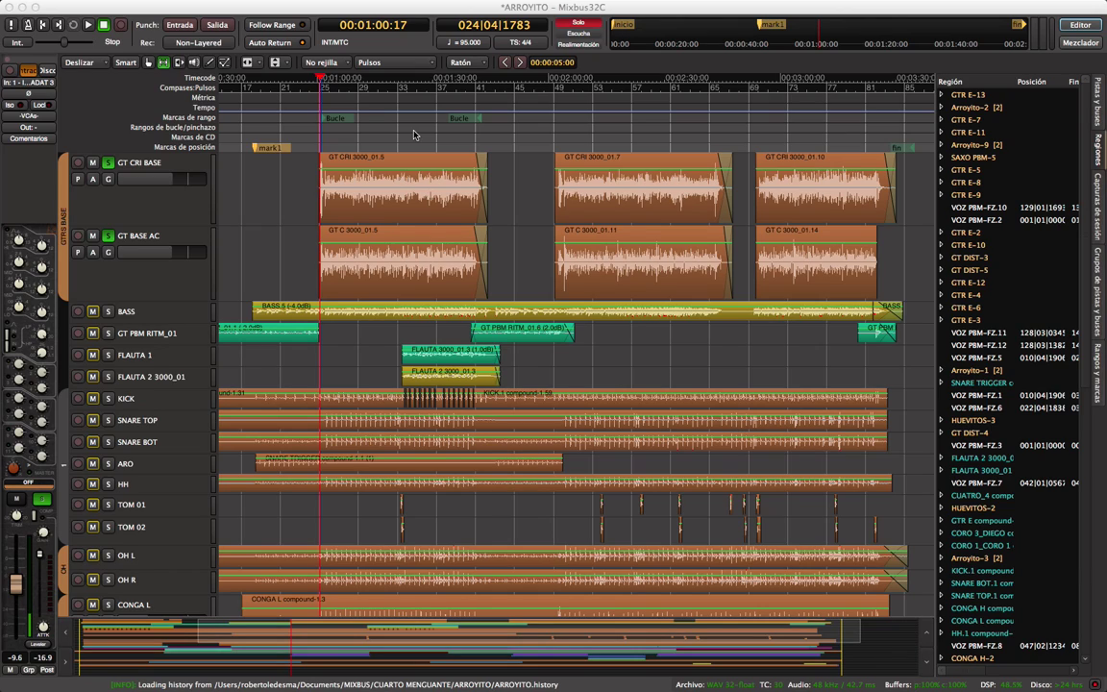
Look over the channel strips in the mixer view and return to the track editor
left_click(1077, 43)
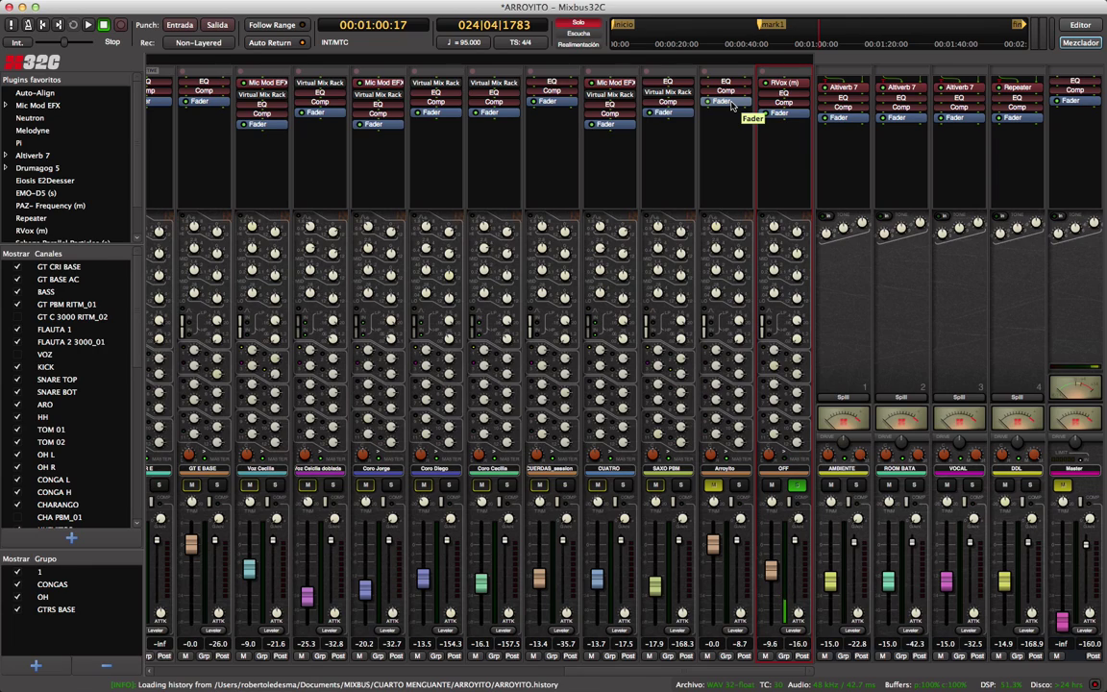
left_click(1072, 28)
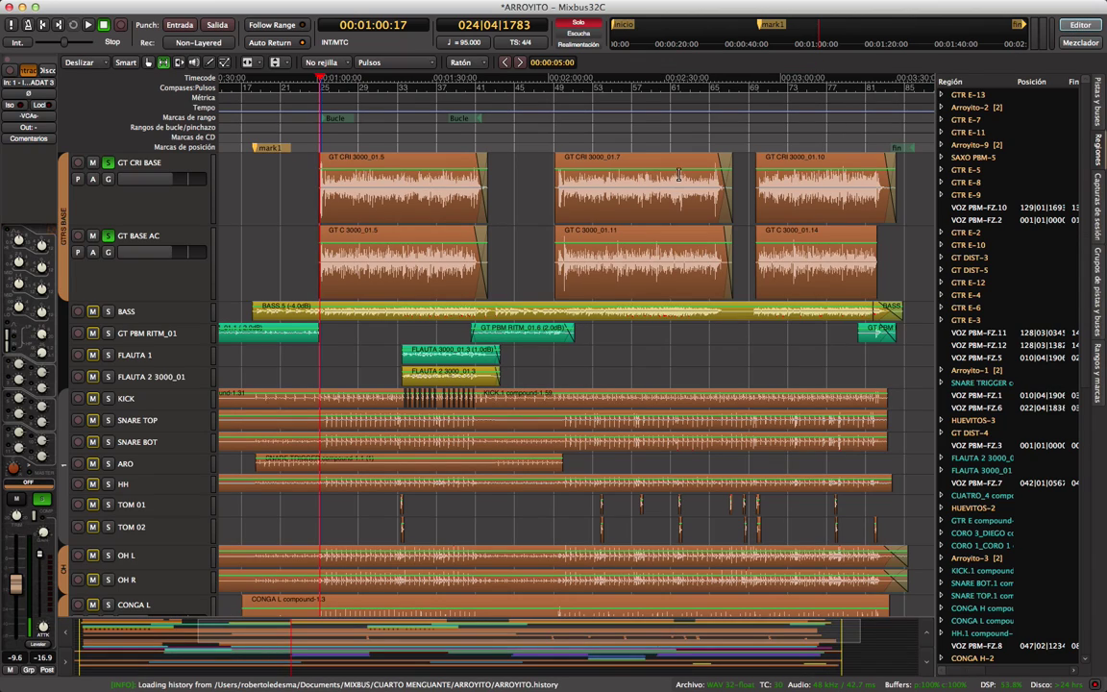
left_click(1077, 45)
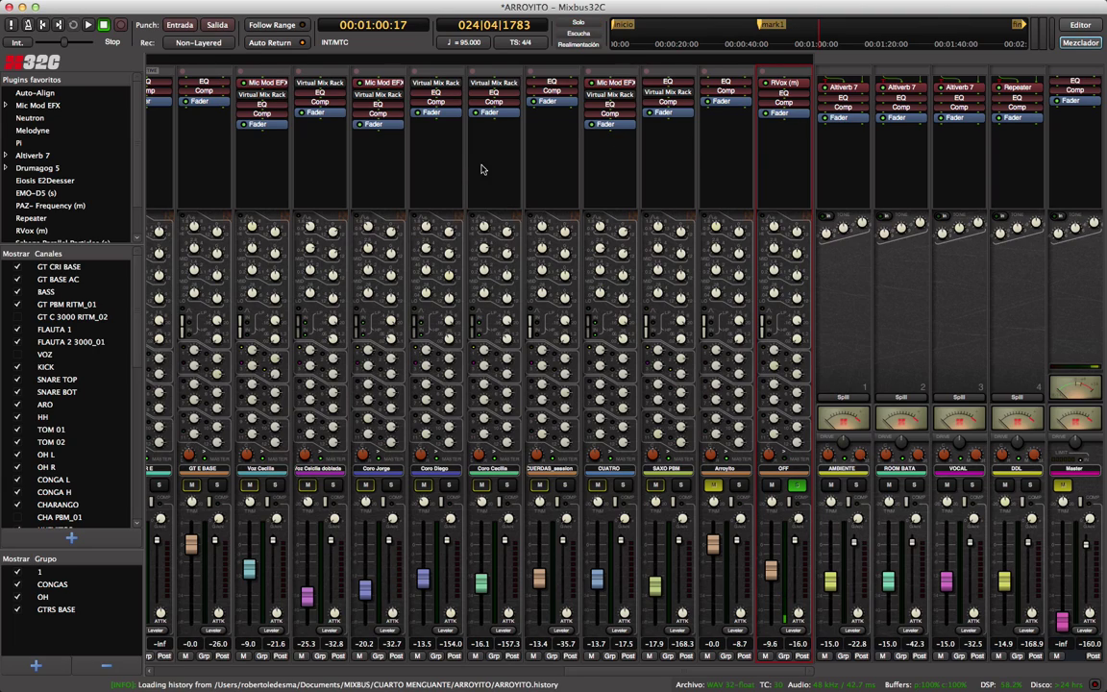
left_click(1074, 24)
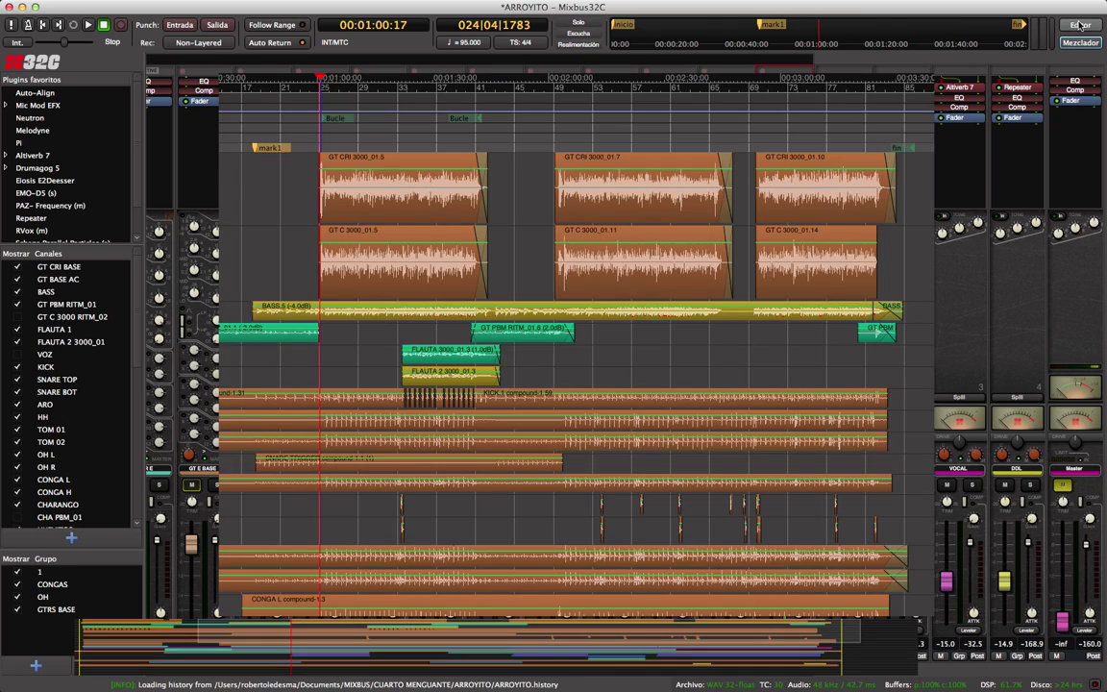
Deactivate and delete the existing GTRS BASE group that links the GT CRI BASE and GT BASE AC tracks
scroll(350, 133, "up", 1)
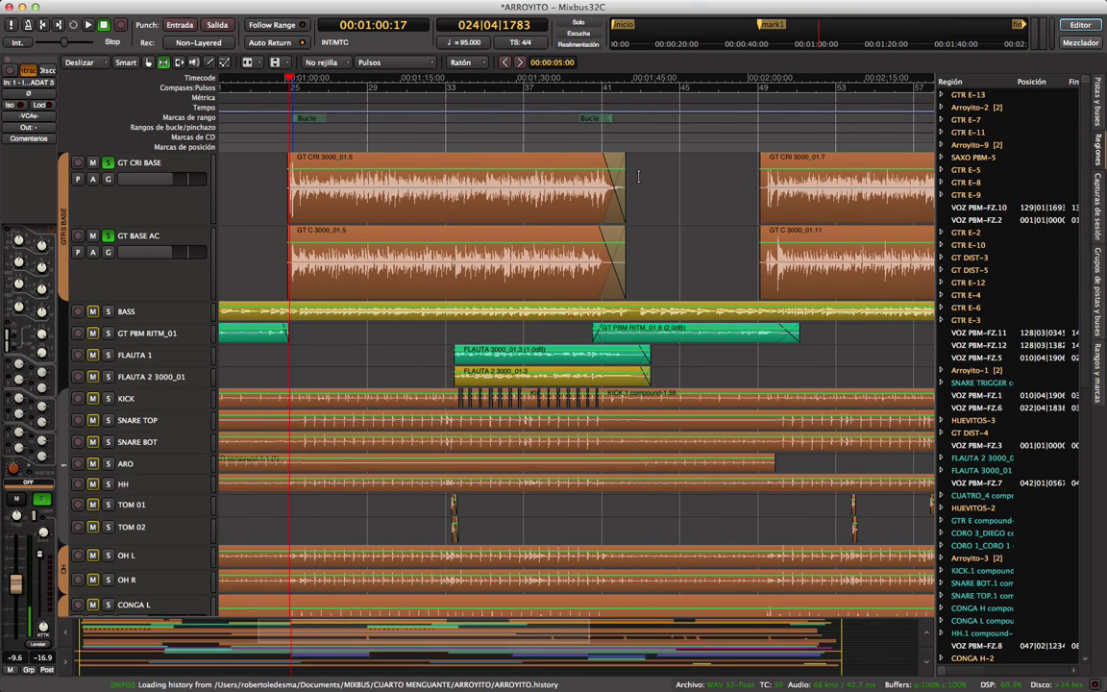
left_click_drag(626, 179, 286, 186)
left_click(159, 211)
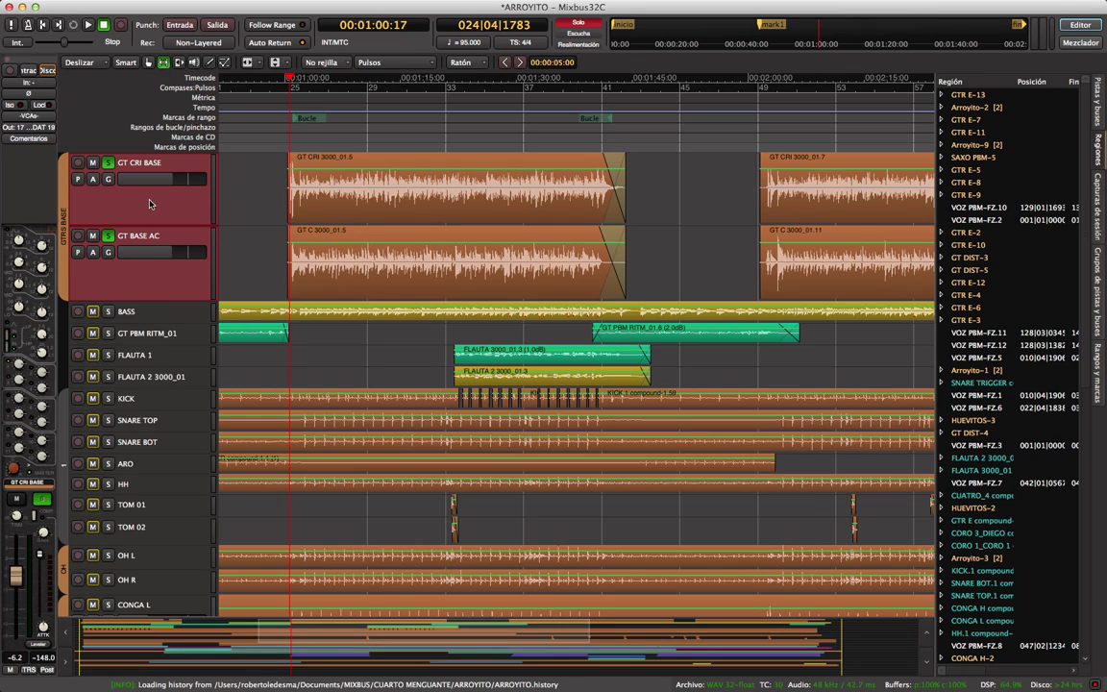
right_click(68, 232)
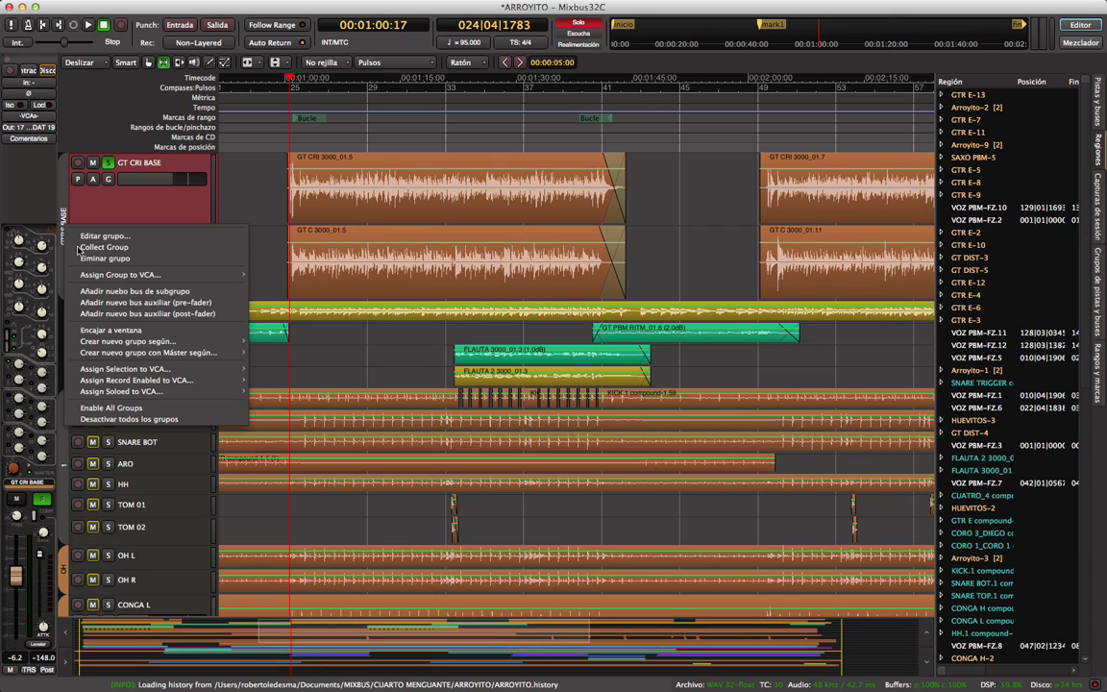
left_click(122, 250)
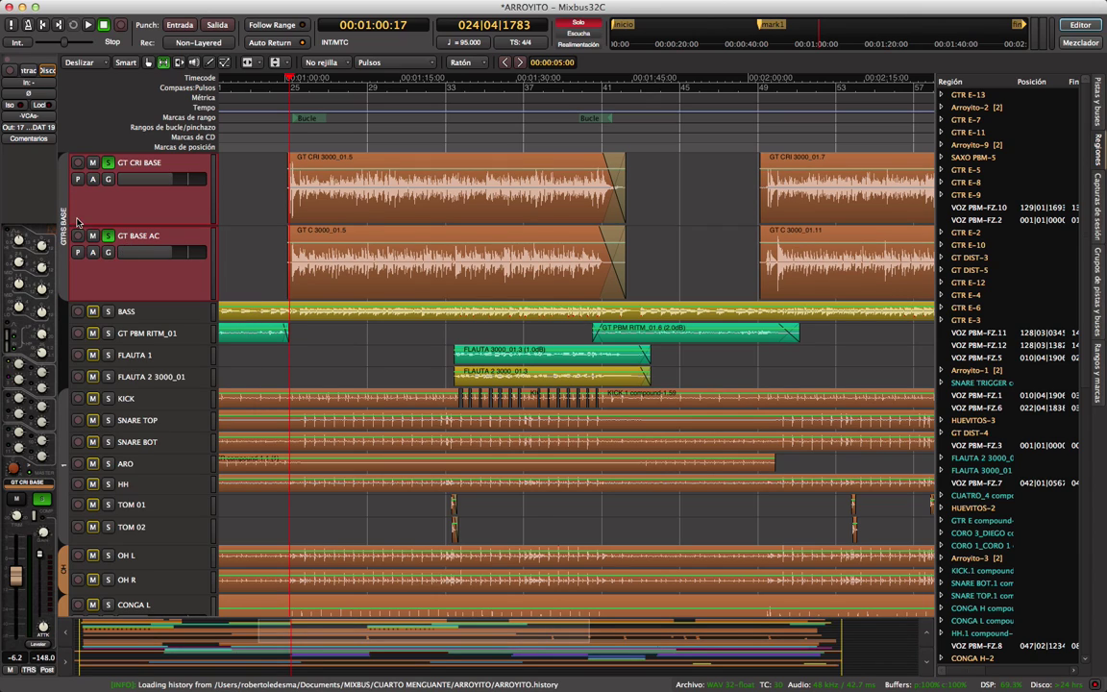
right_click(68, 211)
left_click(93, 245)
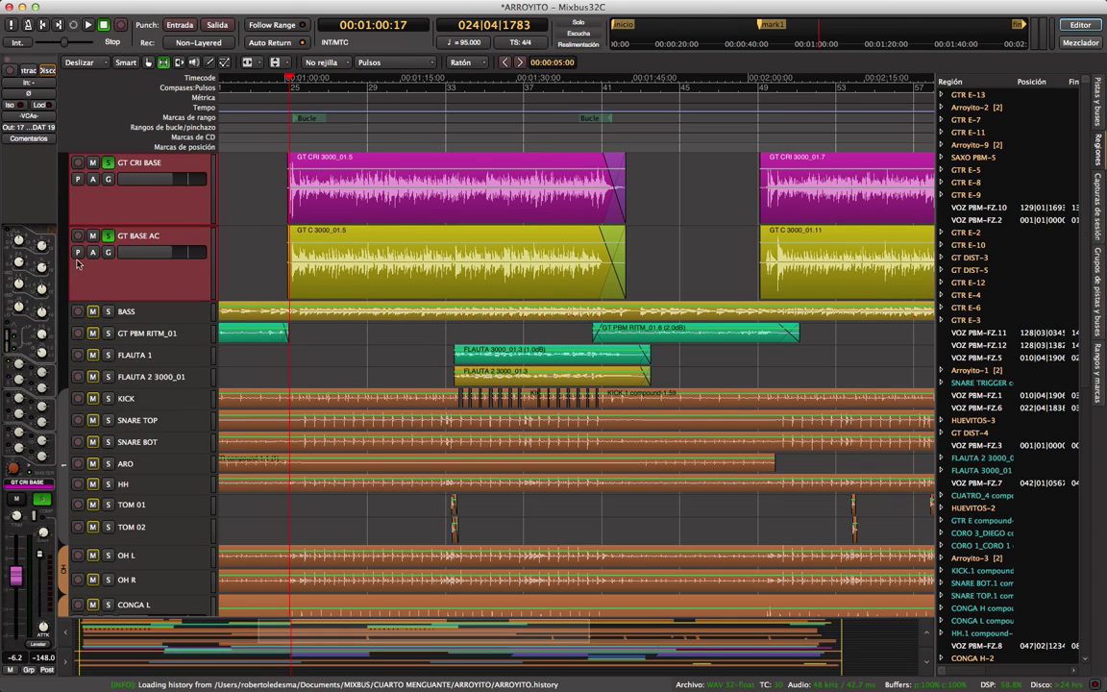
Create a new track group named GTRS BASE spanning the GT CRI BASE and GT BASE AC tracks
left_click(156, 313)
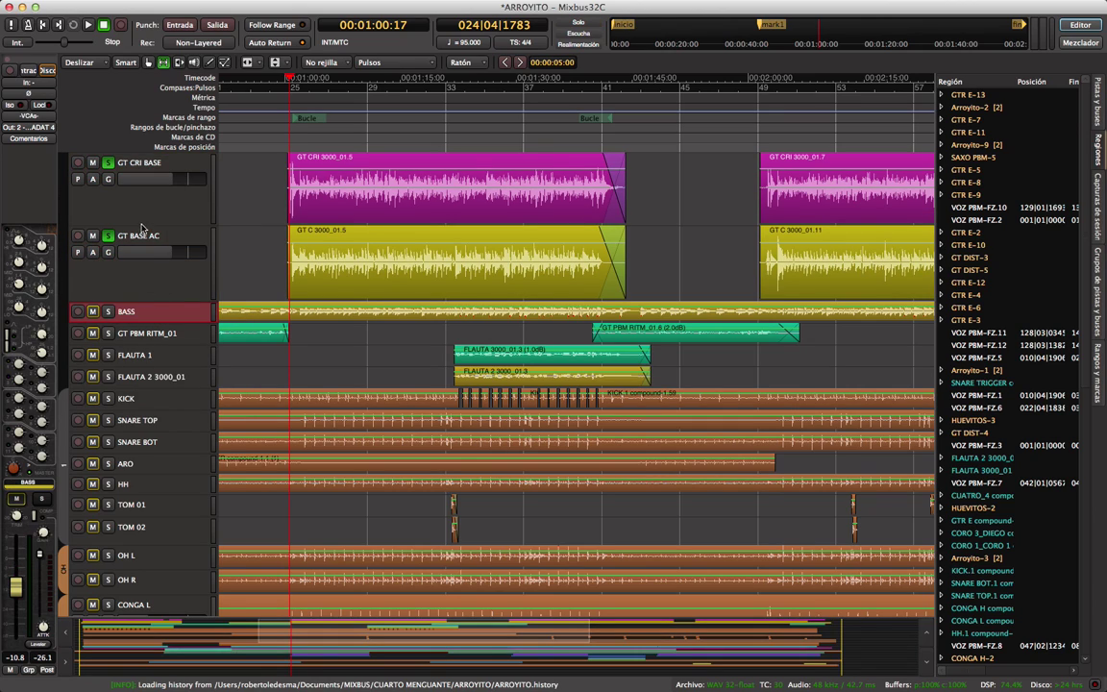
left_click(77, 176)
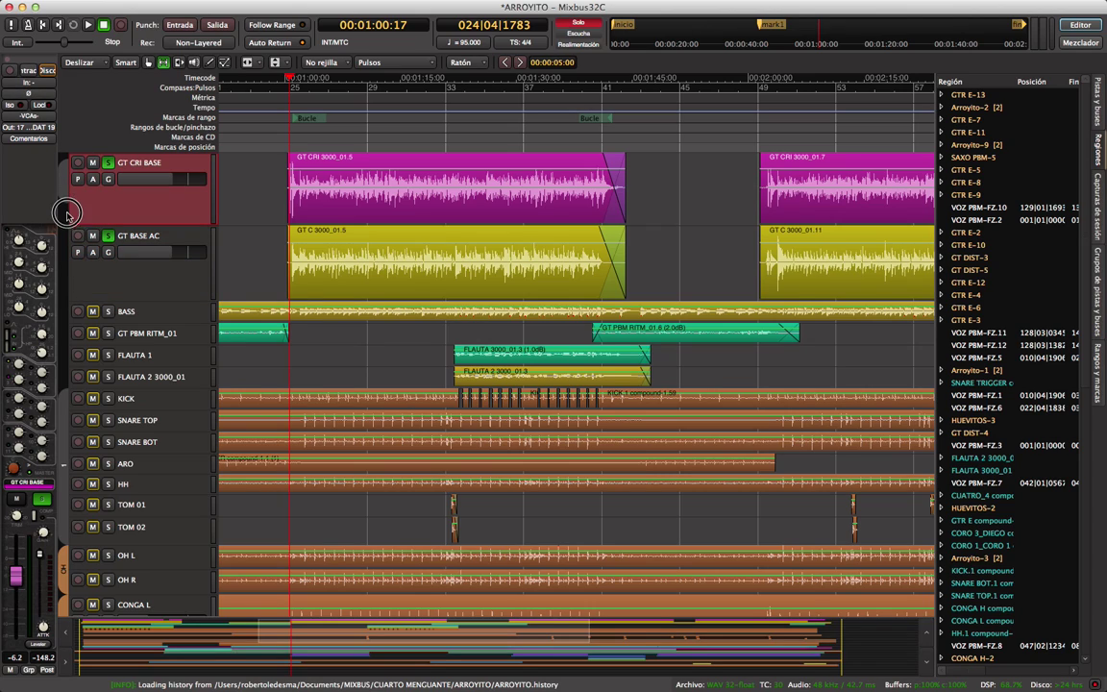
left_click(68, 300)
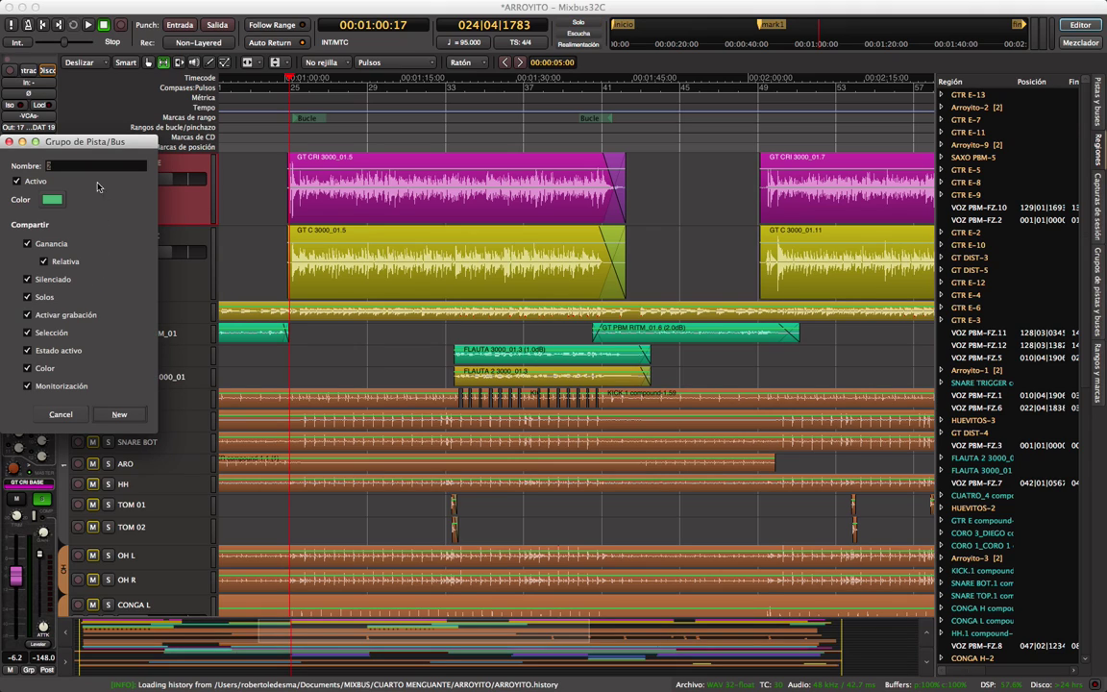
left_click_drag(91, 147, 367, 141)
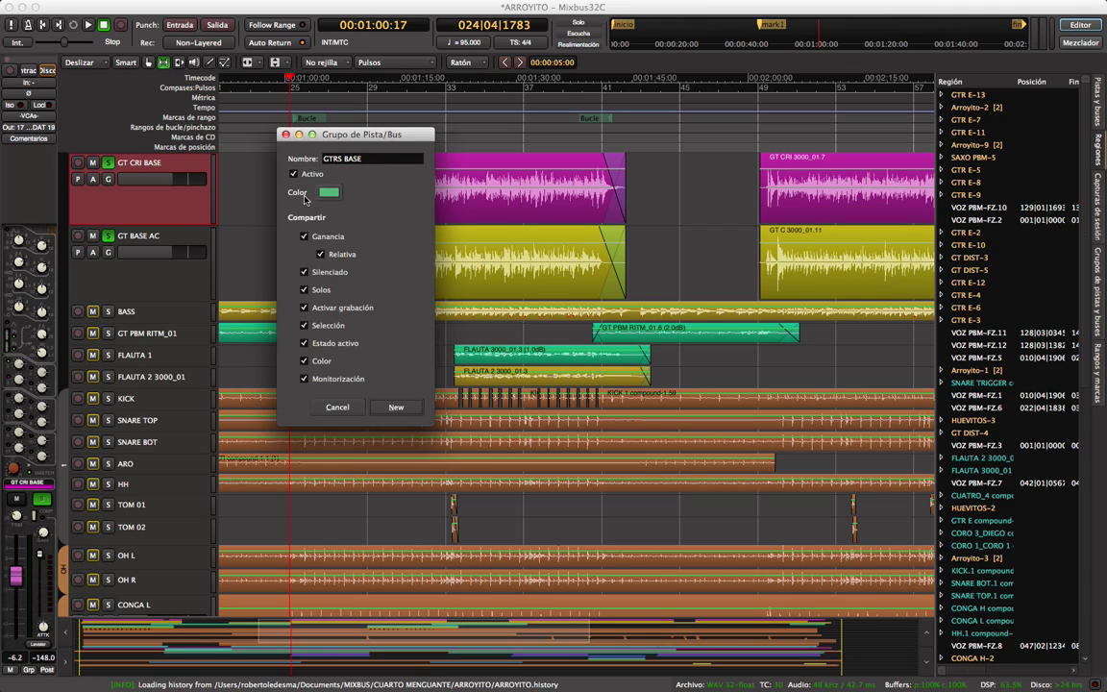
left_click_drag(368, 137, 666, 120)
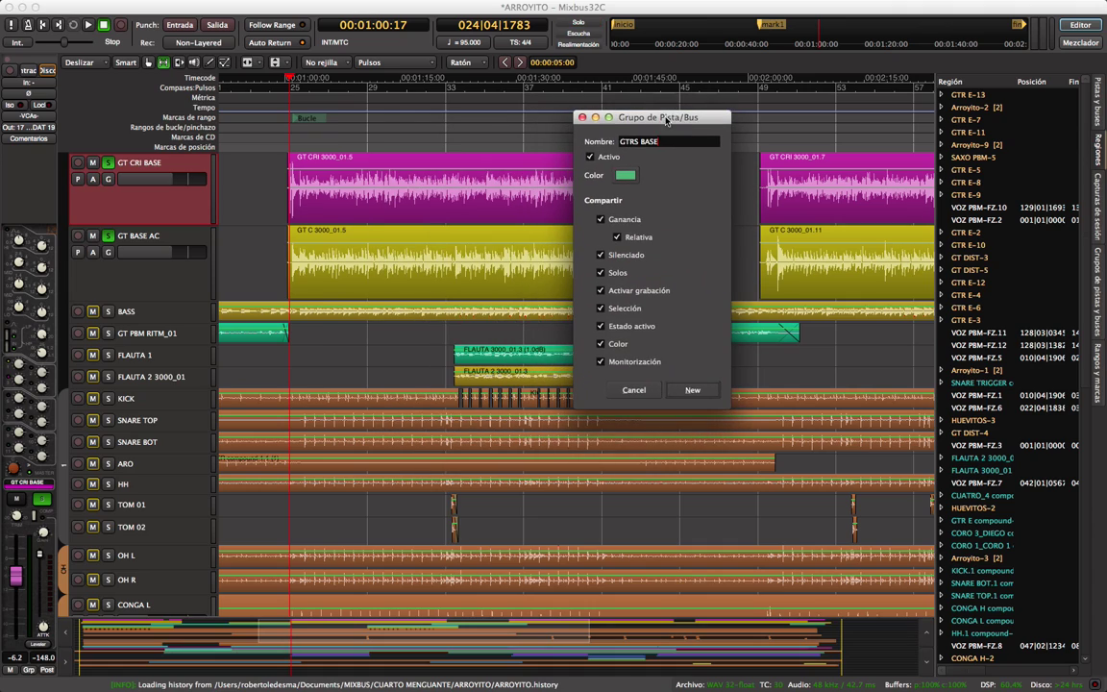
left_click(710, 391)
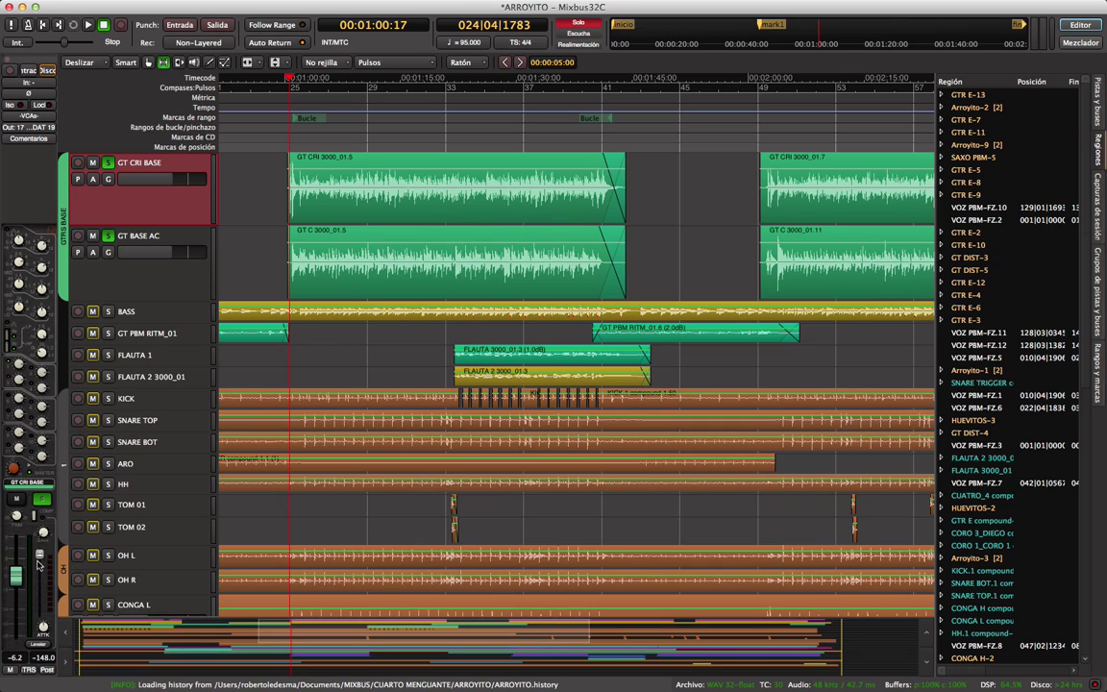
Deactivate the GTRS BASE group and take only the GT BASE AC track out of solo
left_click_drag(170, 253, 170, 254)
left_click(63, 210)
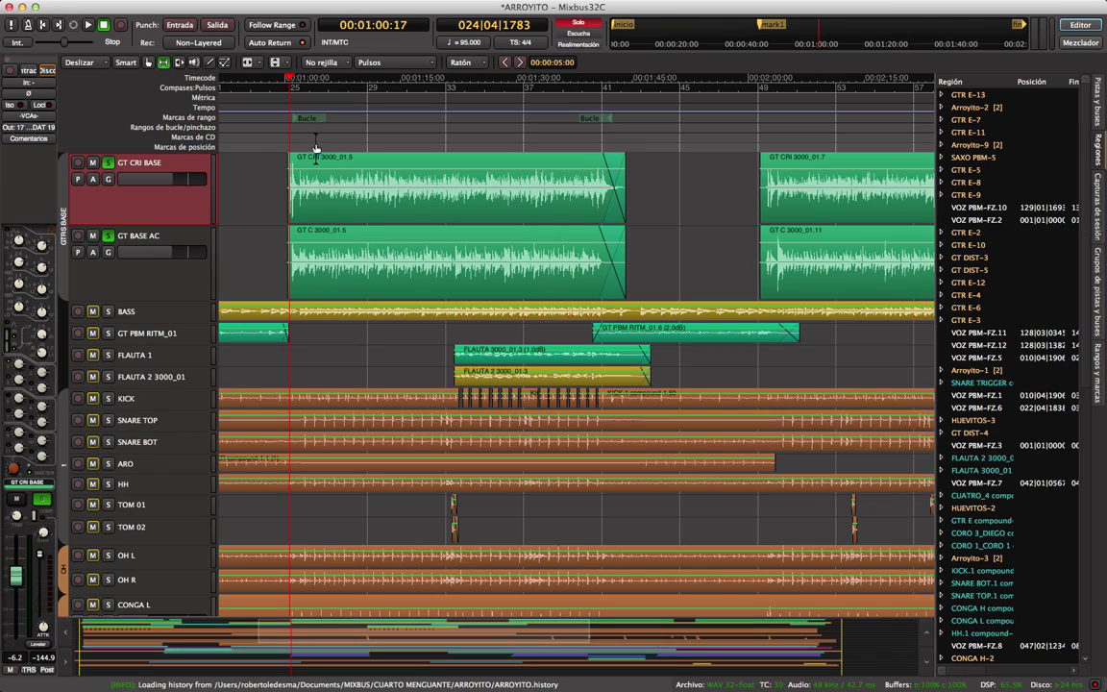
left_click(110, 236)
Play the soloed GT CRI BASE track, raising its fader to -0.8 and adjusting its channel EQ
key("space")
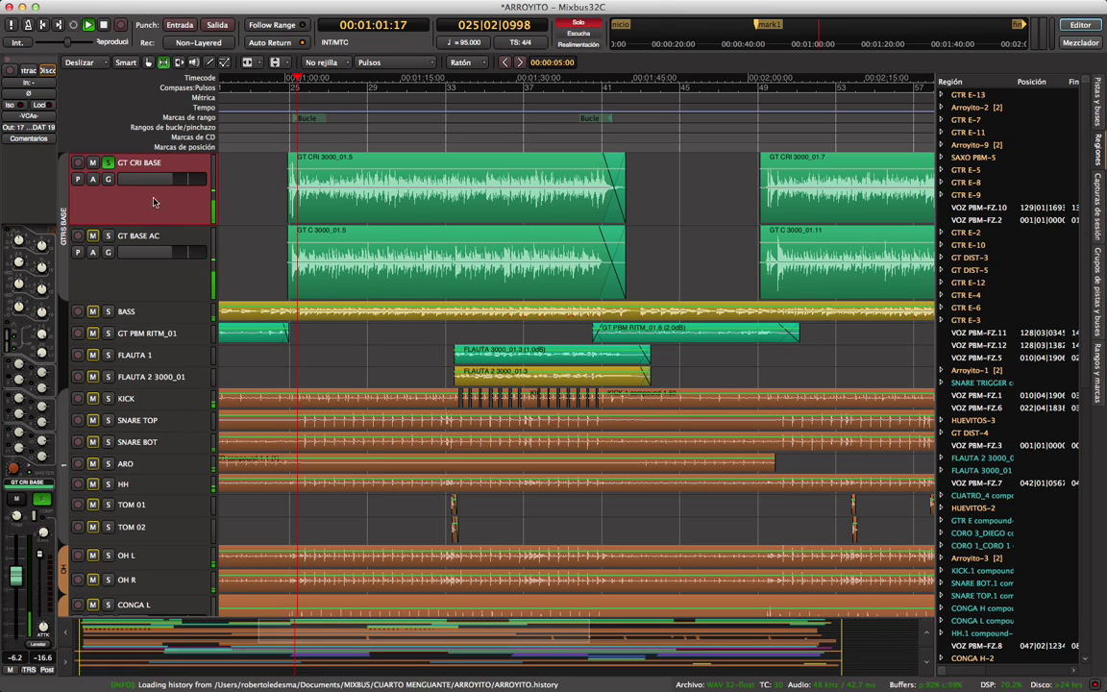
left_click(177, 183)
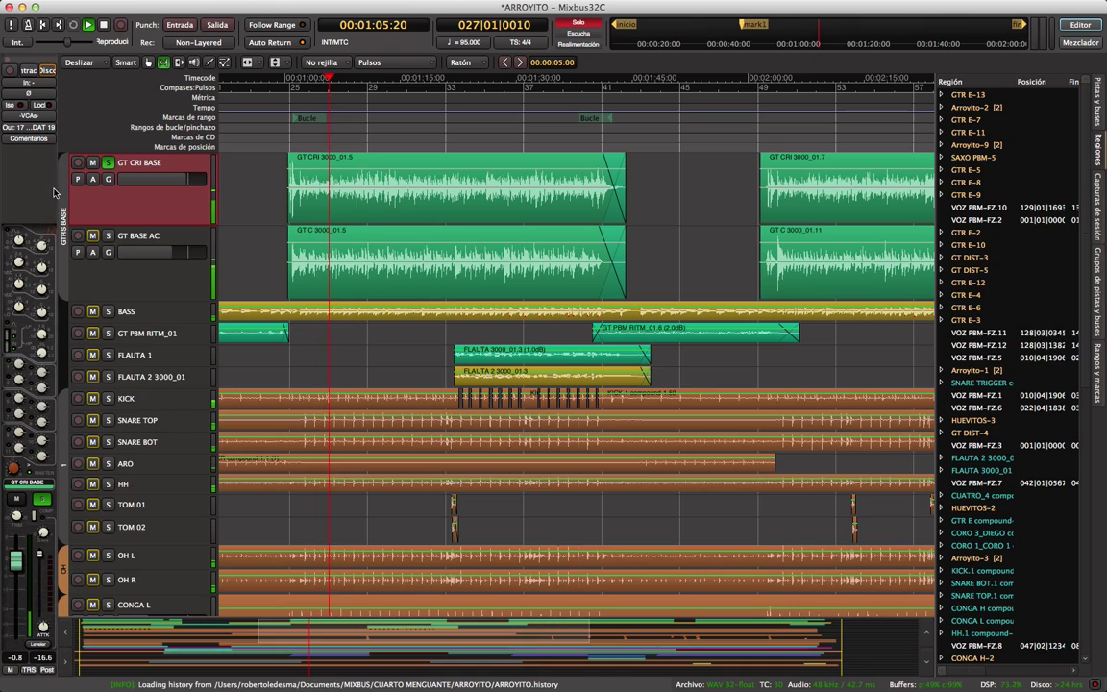
left_click_drag(20, 242, 39, 262)
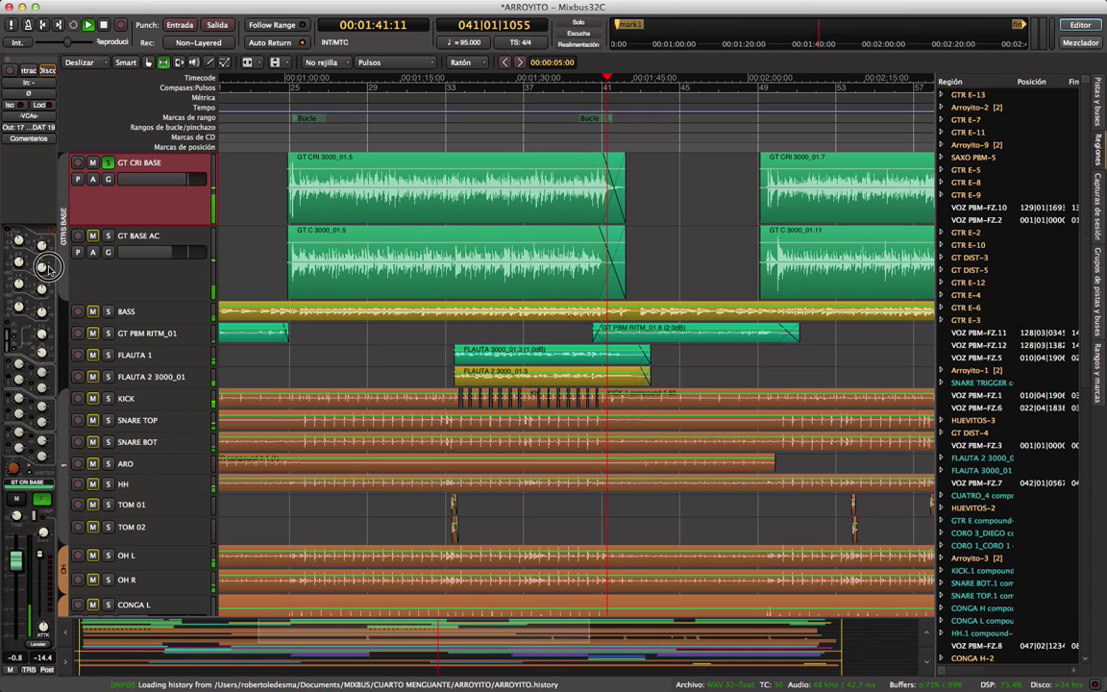
Stop playback and switch the solo from GT CRI BASE to GT BASE AC, selecting the GT BASE AC track
left_click(295, 128)
key("space")
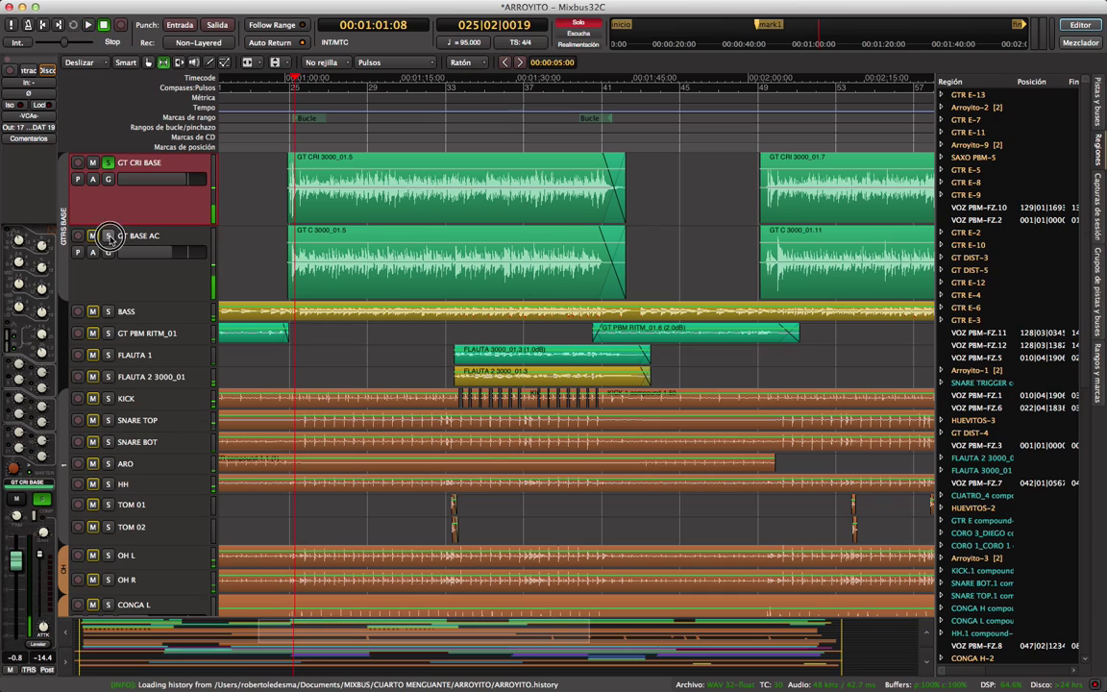
left_click(108, 163)
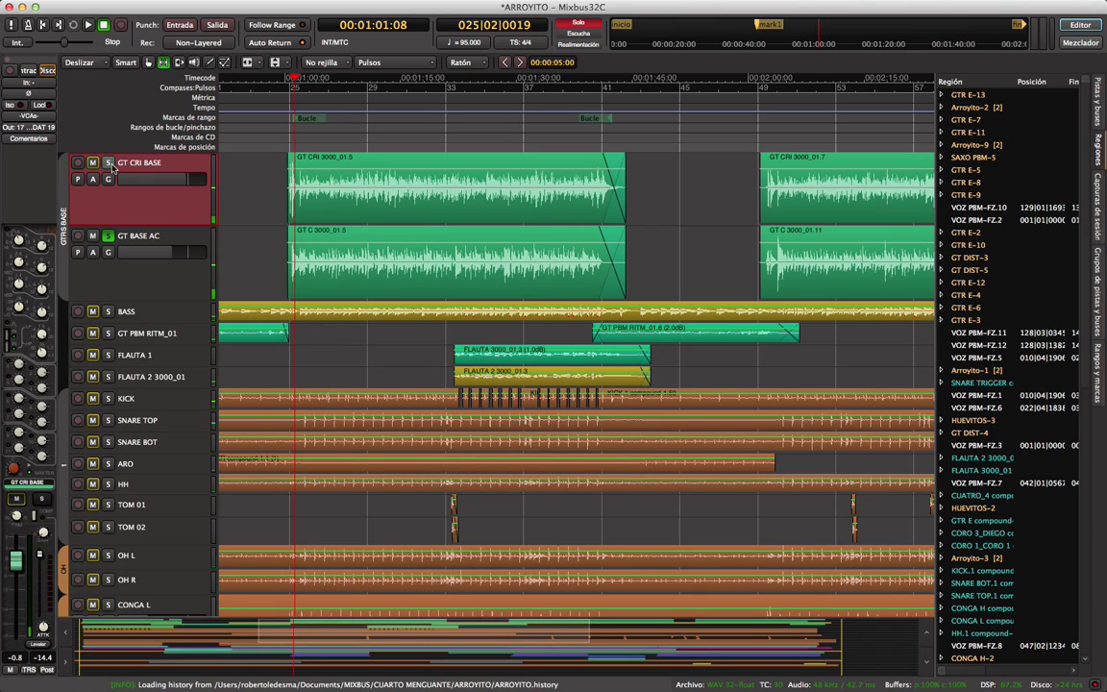
left_click(145, 282)
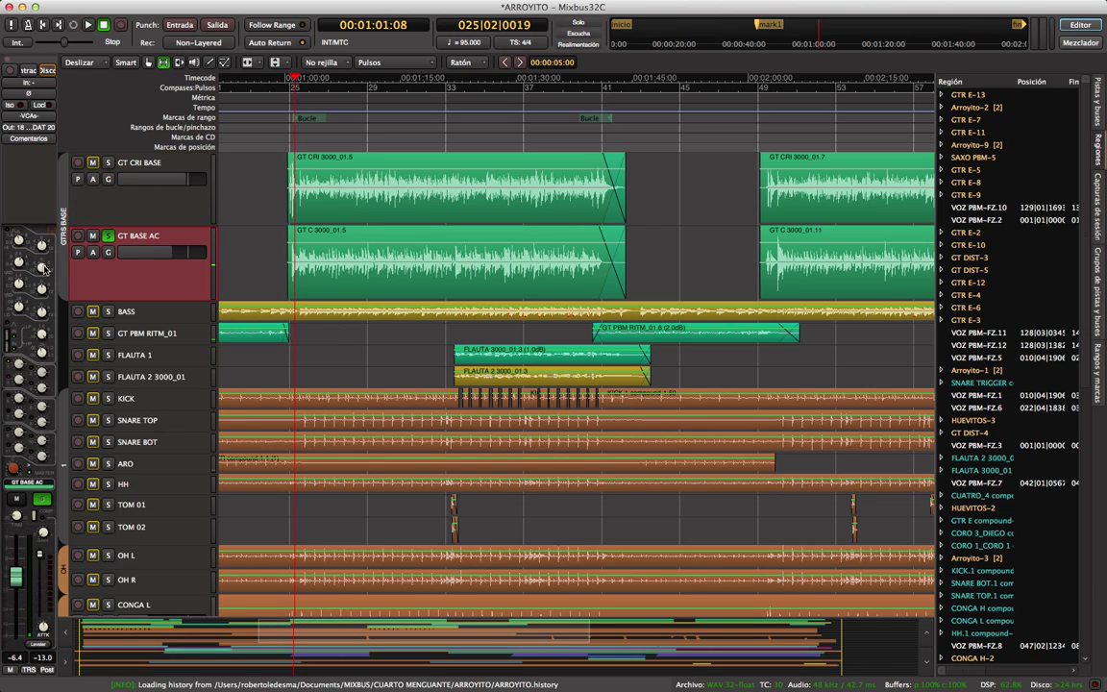
Set the GT BASE AC fader to -1.5 during playback, solo GT CRI BASE along with it, and stop playback
key("space")
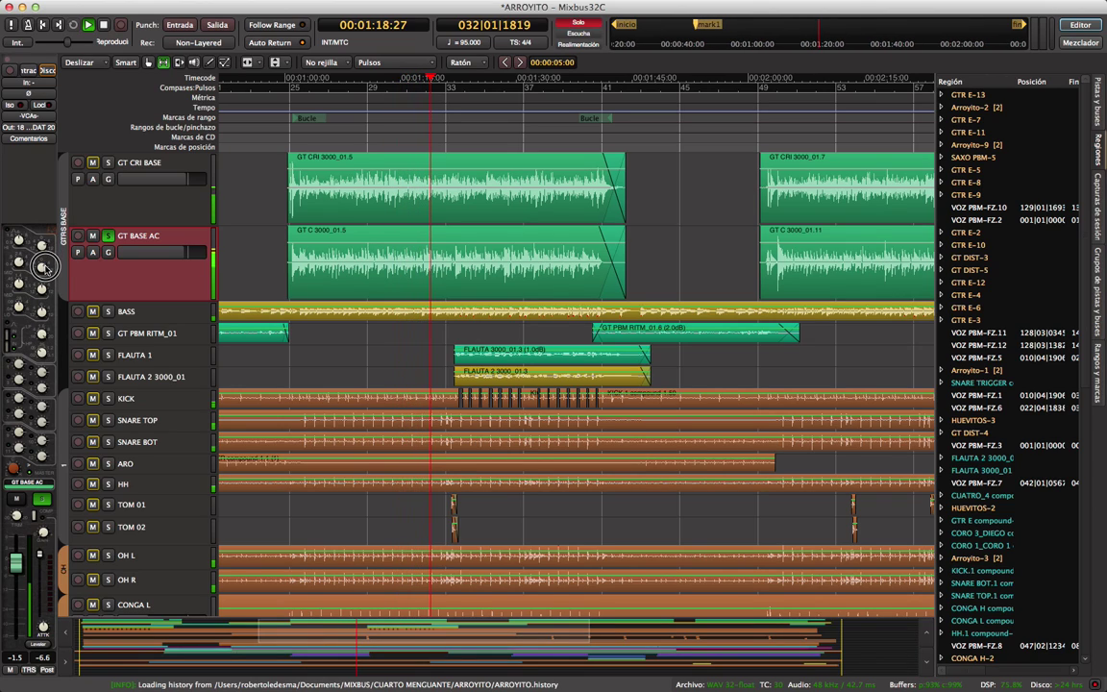
left_click(108, 163)
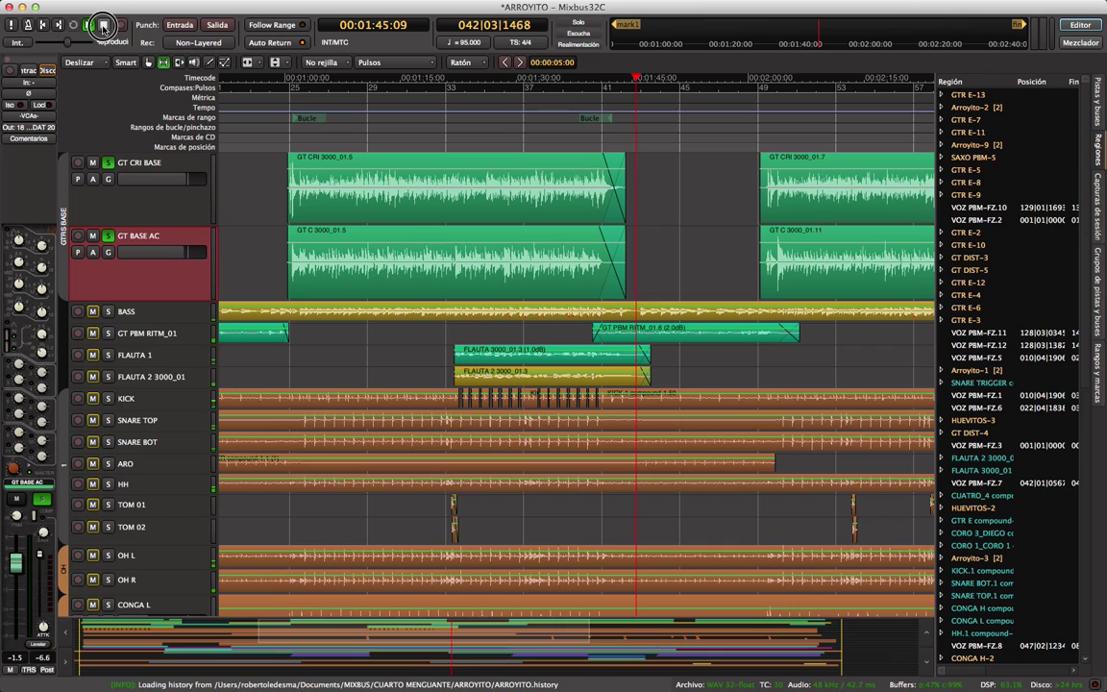
left_click(103, 26)
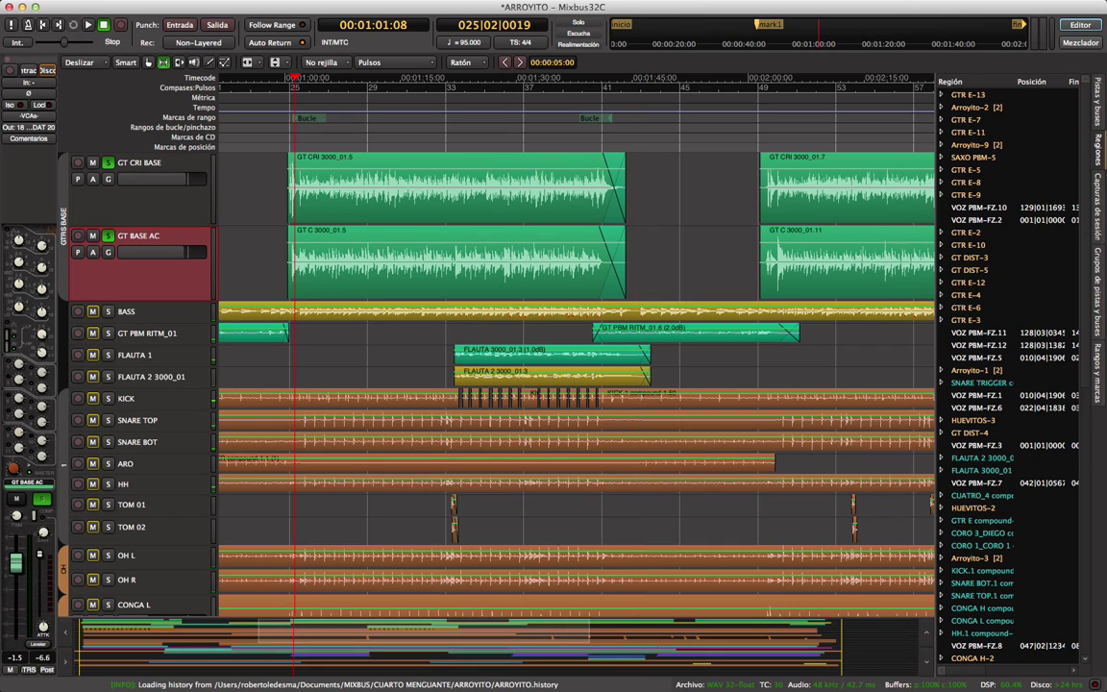